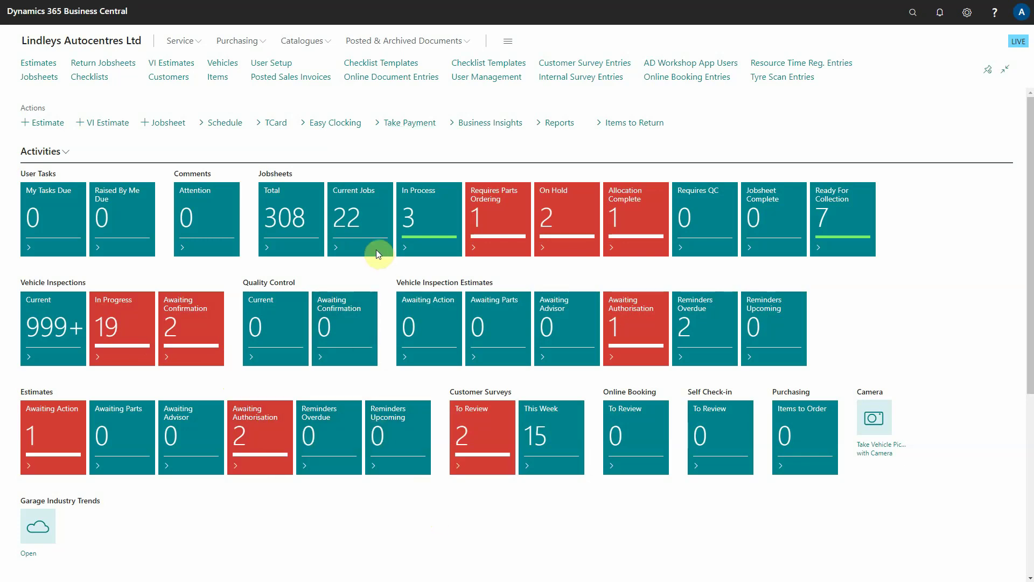
- Search 'business tar' and open the Business Targets list of WESB September 2022 Gross Profit targets
{"action": "key", "text": "alt+q"}
{"action": "type", "text": "business tar"}
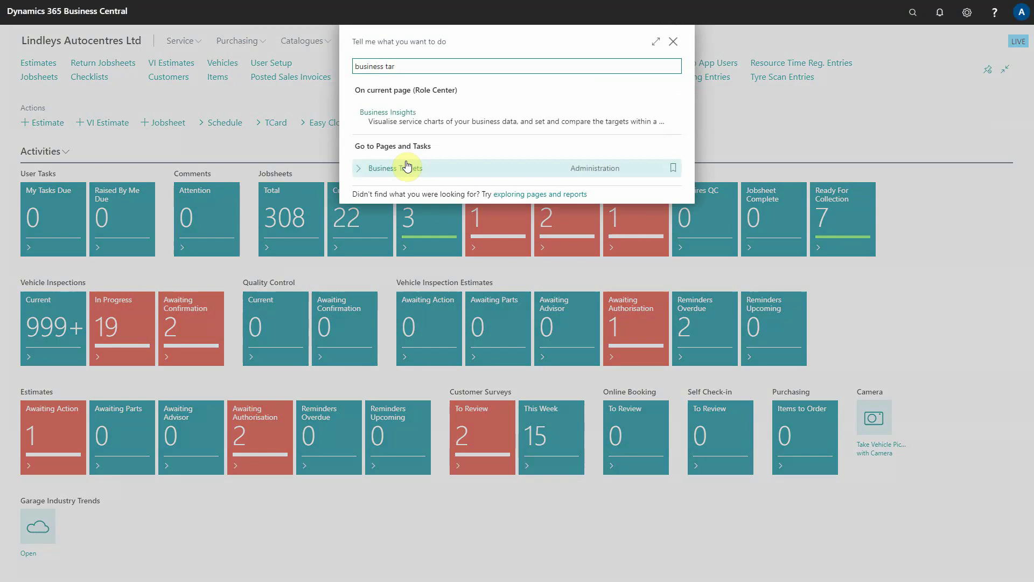
{"action": "left_click", "coordinate": [408, 164]}
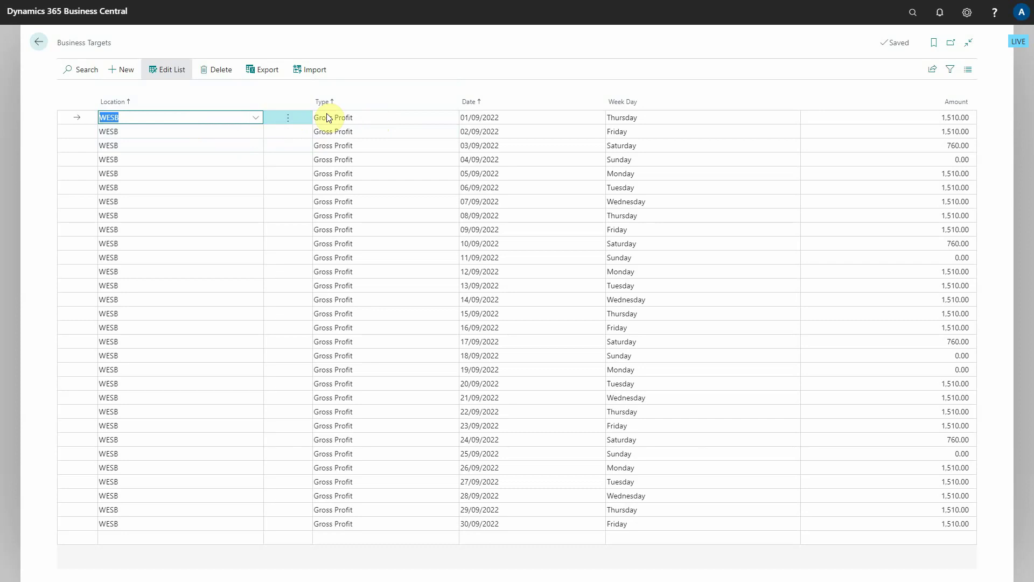
{"action": "left_click", "coordinate": [176, 121]}
{"action": "left_click", "coordinate": [388, 119]}
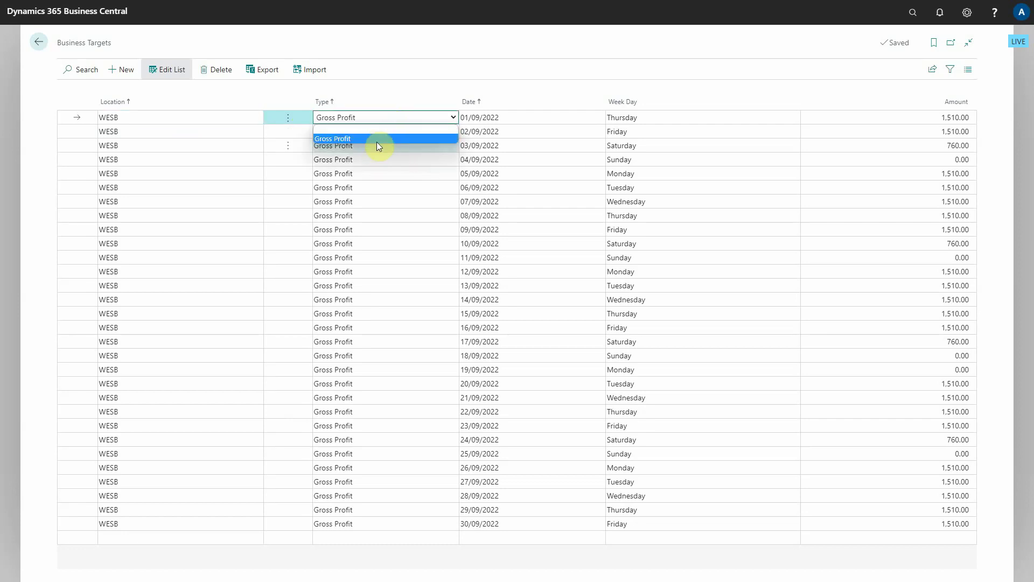
{"action": "left_click", "coordinate": [380, 138]}
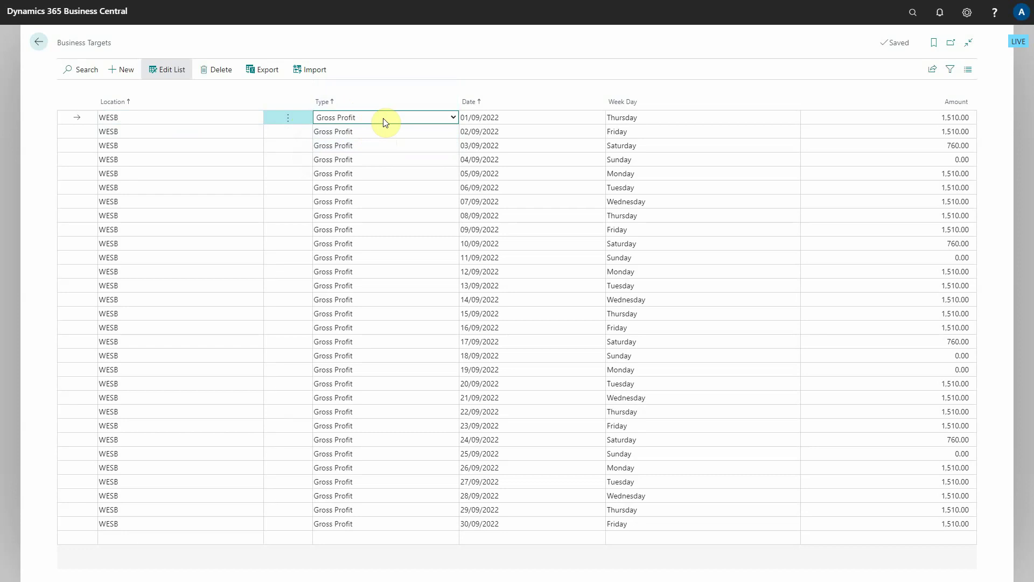
{"action": "left_click", "coordinate": [491, 116]}
{"action": "left_click", "coordinate": [595, 116]}
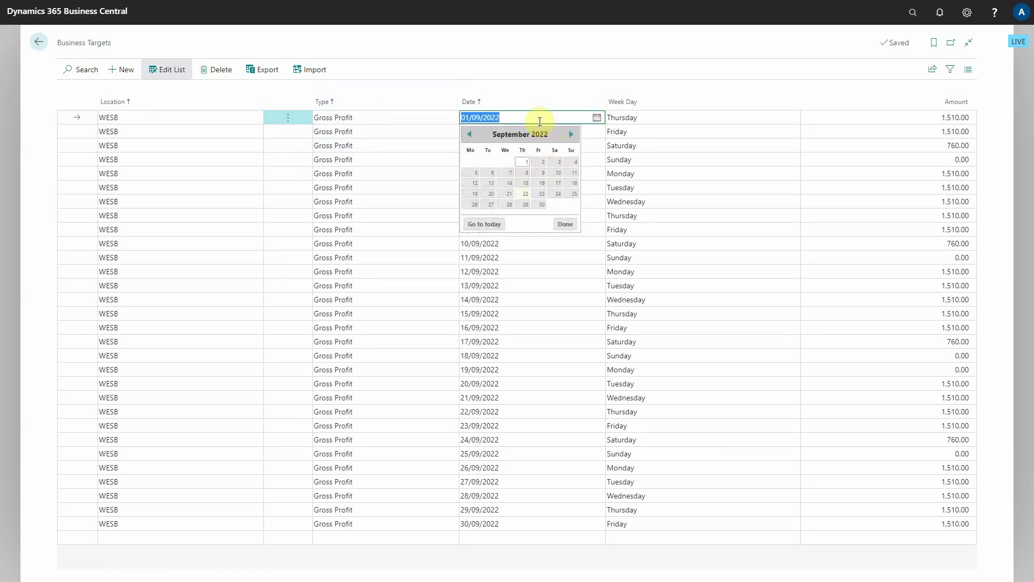
{"action": "left_click", "coordinate": [646, 118]}
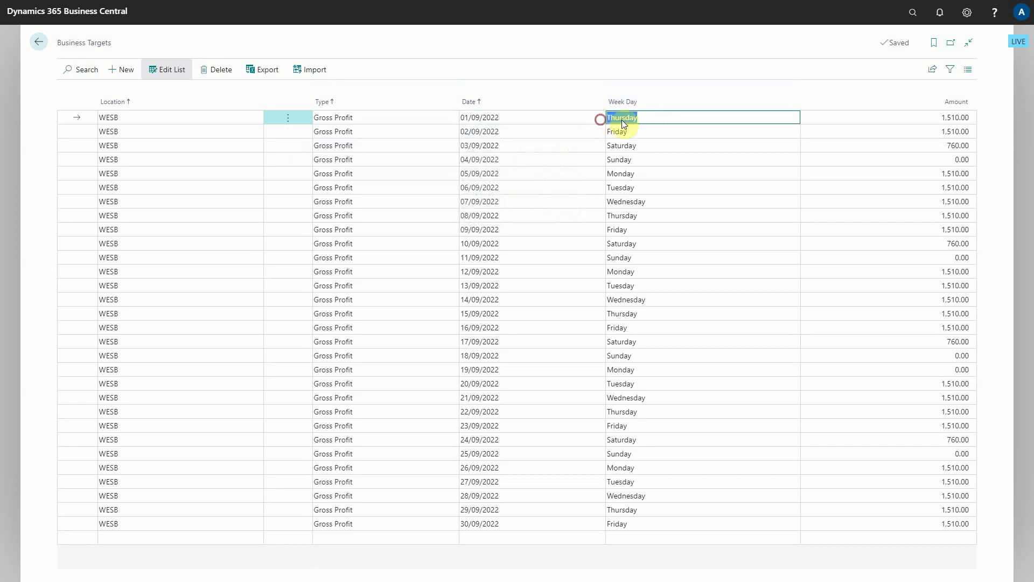
{"action": "left_click", "coordinate": [915, 117]}
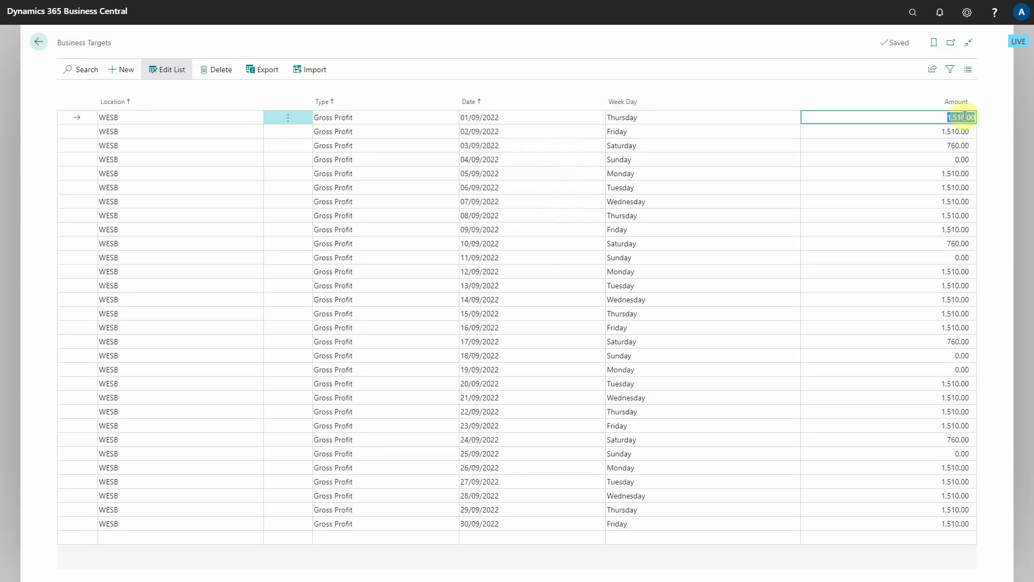
{"action": "left_click", "coordinate": [951, 117]}
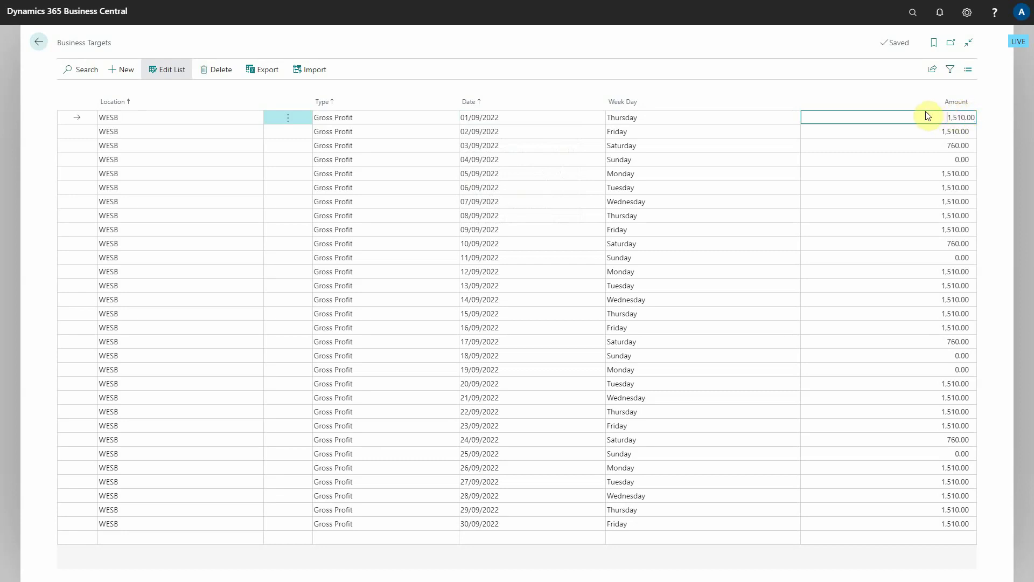
{"action": "left_click", "coordinate": [260, 71]}
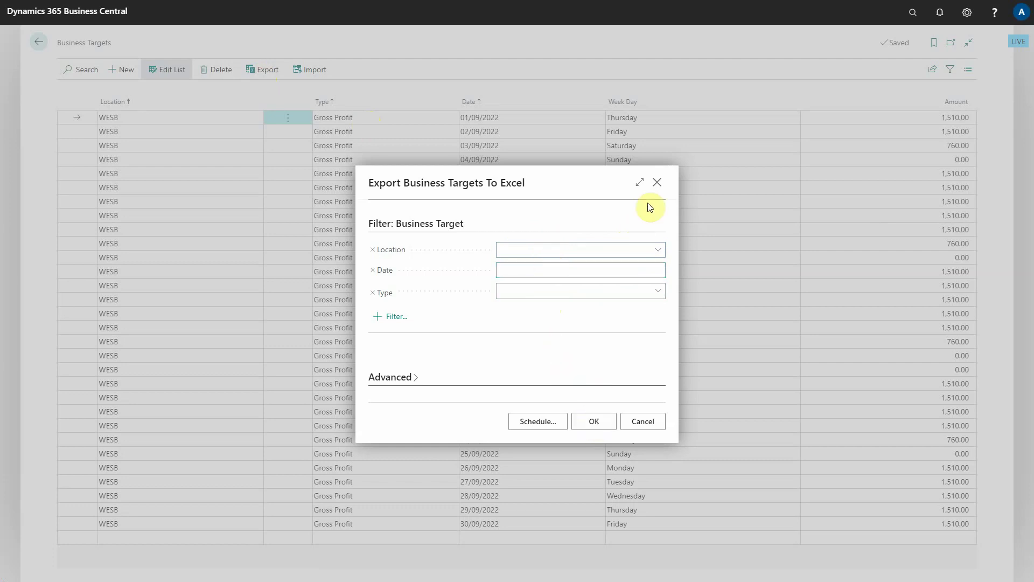
- Export all business targets to Excel with the filters left blank
{"action": "left_click", "coordinate": [656, 182]}
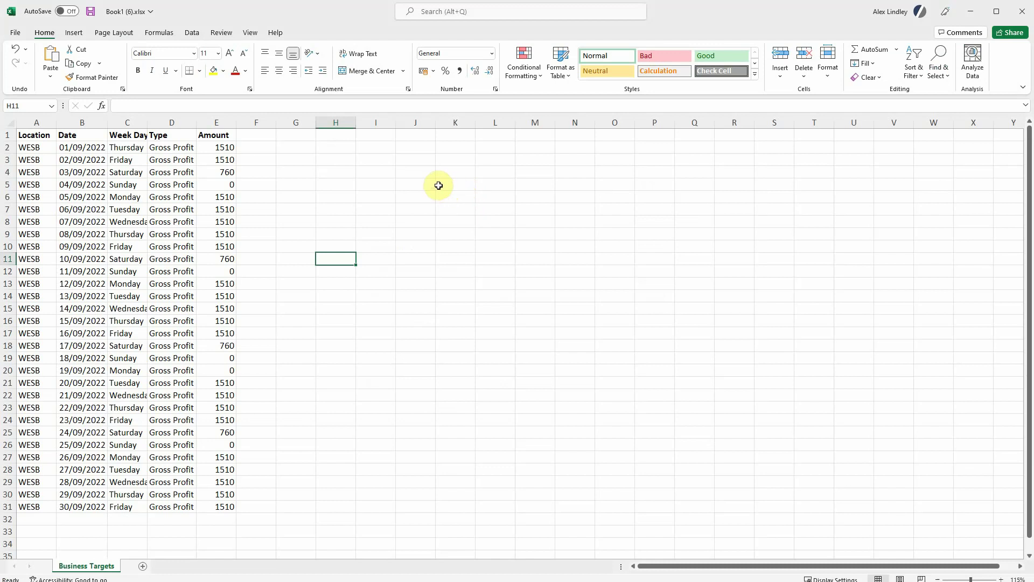
- Fill the last three target rows down through 23/10/2022 and widen the Week Day column
{"action": "left_click_drag", "start_coordinate": [28, 147], "coordinate": [214, 146]}
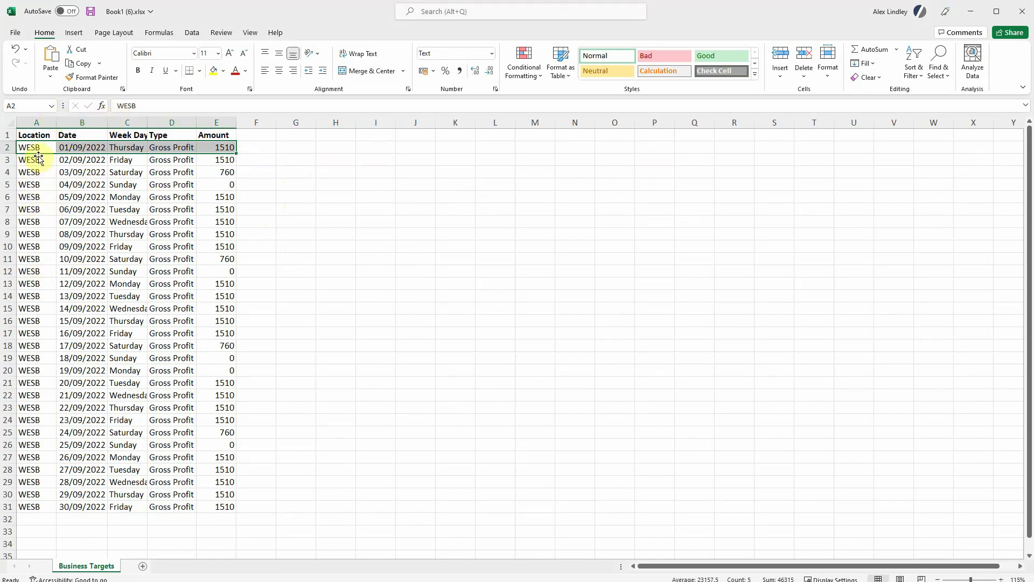
{"action": "left_click_drag", "start_coordinate": [31, 147], "coordinate": [218, 144]}
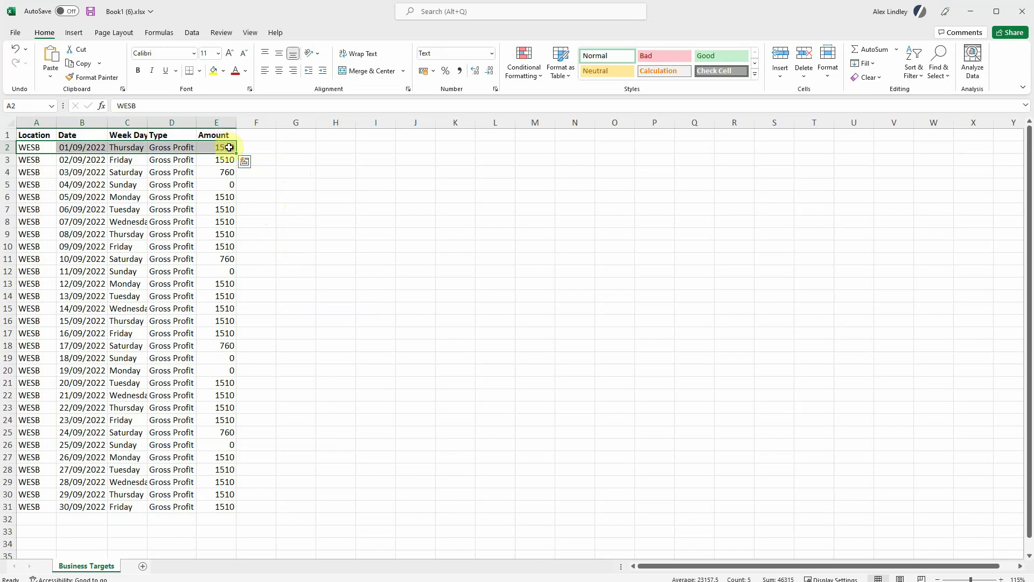
{"action": "scroll", "coordinate": [247, 454], "scroll_direction": "down", "scroll_amount": 5}
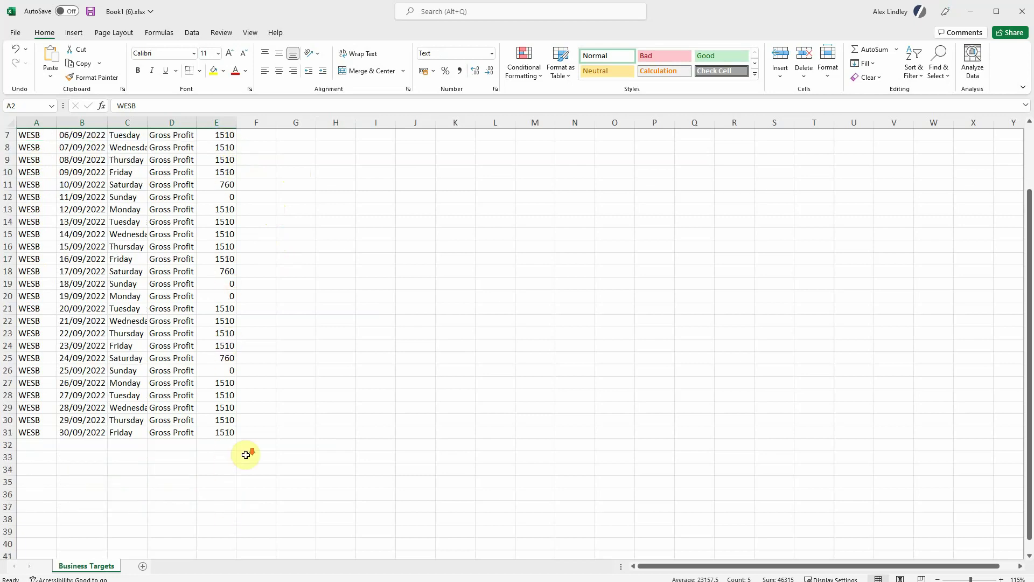
{"action": "left_click_drag", "start_coordinate": [30, 296], "coordinate": [233, 318]}
{"action": "scroll", "coordinate": [182, 284], "scroll_direction": "down", "scroll_amount": 3}
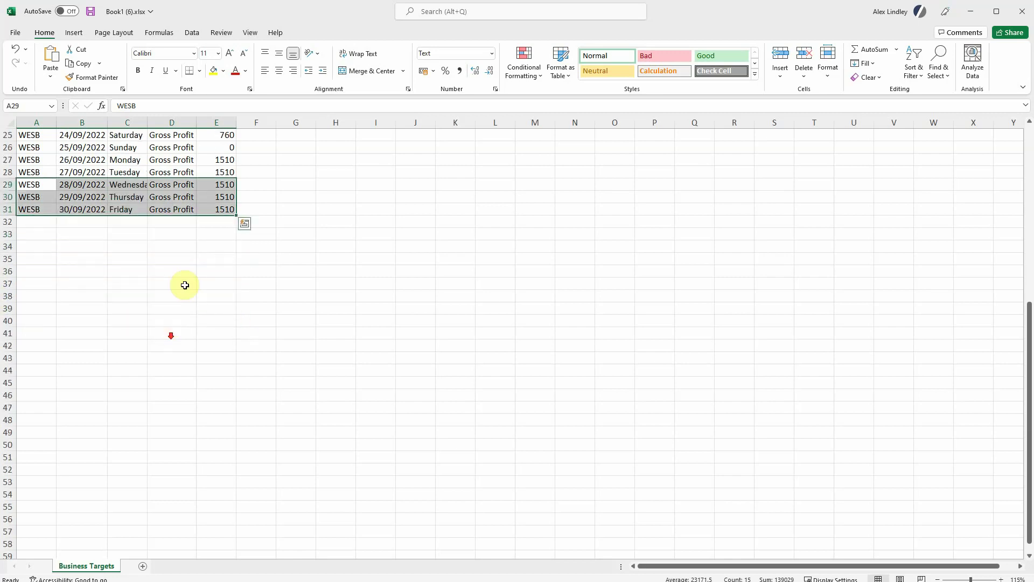
{"action": "left_click_drag", "start_coordinate": [235, 214], "coordinate": [235, 496]}
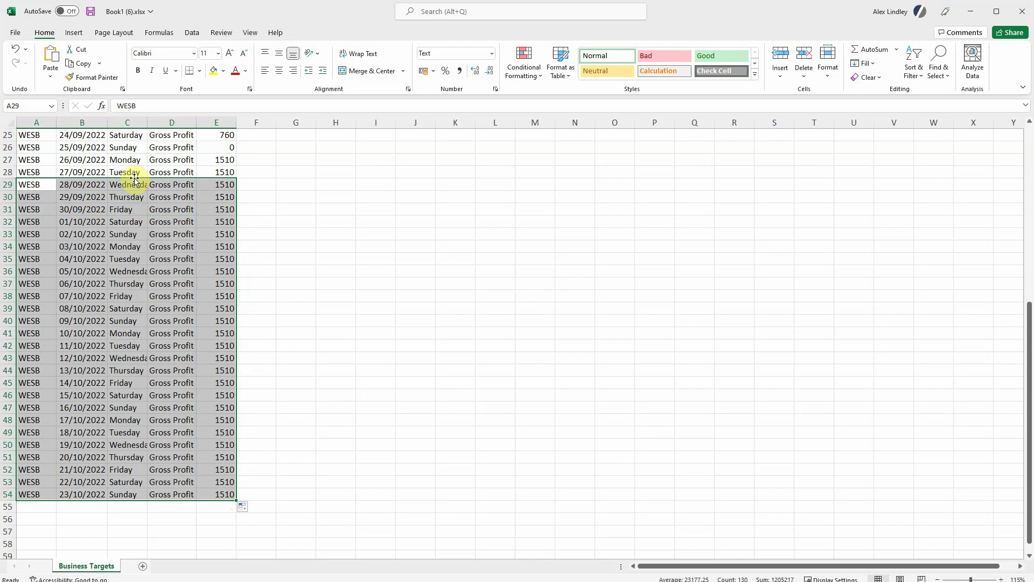
{"action": "left_click_drag", "start_coordinate": [148, 123], "coordinate": [157, 123]}
- Clear the amounts for the October weekends: 1–2, 8–9, 15–16 and 22–23 October
{"action": "left_click", "coordinate": [129, 321]}
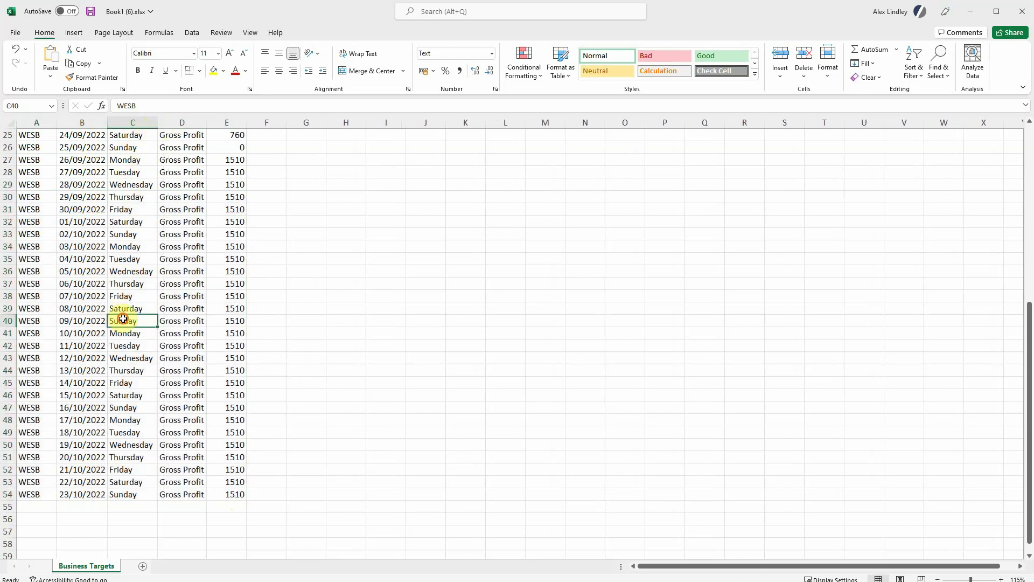
{"action": "left_click", "coordinate": [224, 321]}
{"action": "key", "text": "Delete"}
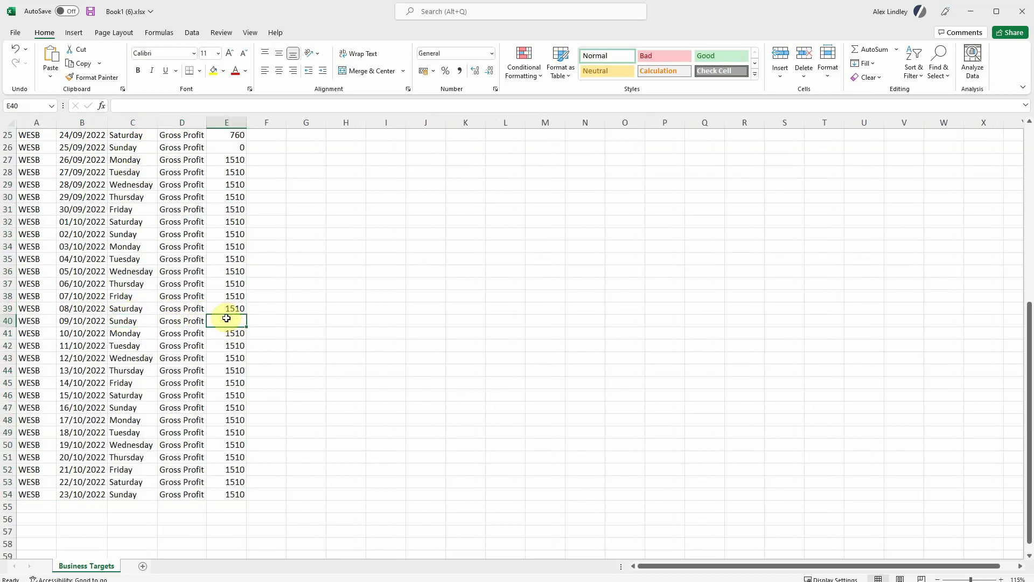
{"action": "left_click", "coordinate": [224, 309]}
{"action": "key", "text": "Delete"}
{"action": "left_click", "coordinate": [210, 292]}
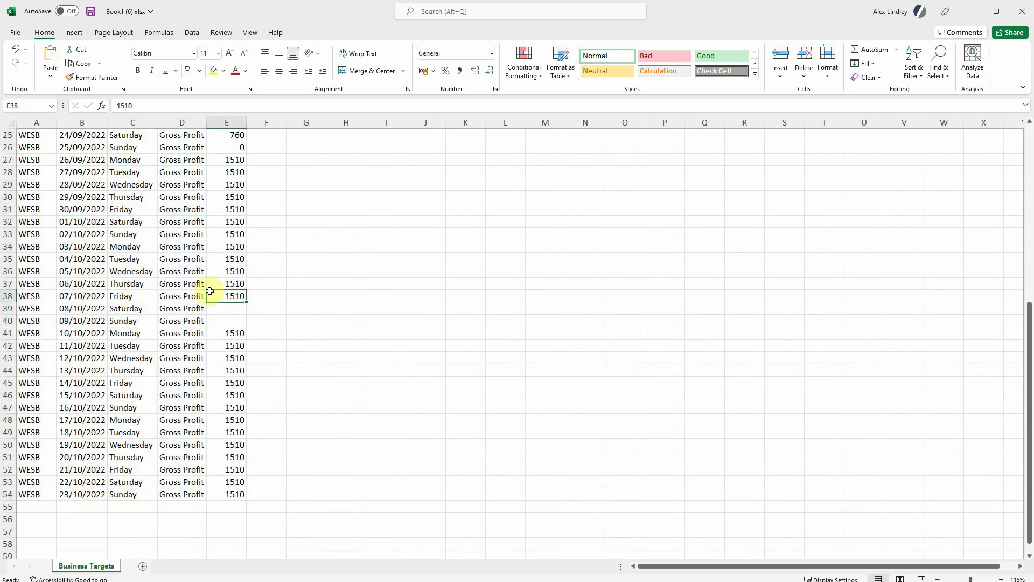
{"action": "left_click", "coordinate": [229, 222]}
{"action": "key", "text": "Delete"}
{"action": "left_click", "coordinate": [229, 234]}
{"action": "key", "text": "Delete"}
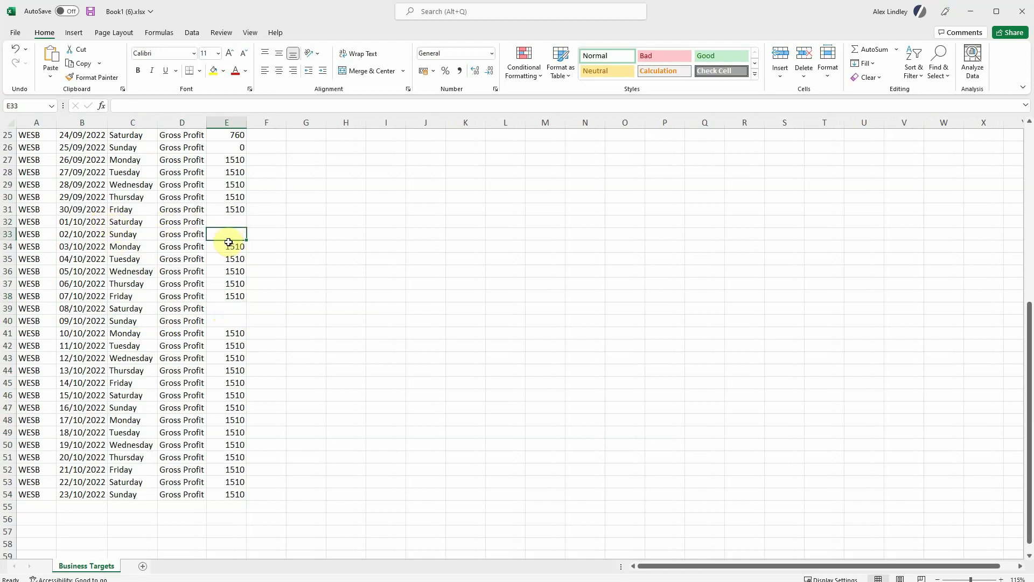
{"action": "left_click", "coordinate": [229, 395]}
{"action": "key", "text": "Delete"}
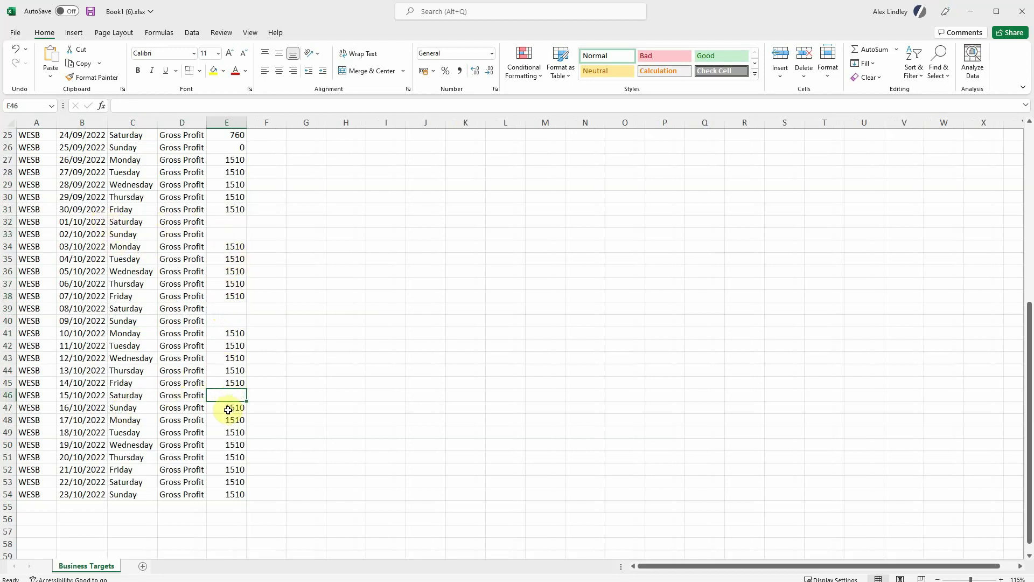
{"action": "left_click", "coordinate": [229, 407]}
{"action": "key", "text": "Delete"}
{"action": "left_click", "coordinate": [229, 481]}
{"action": "key", "text": "Delete"}
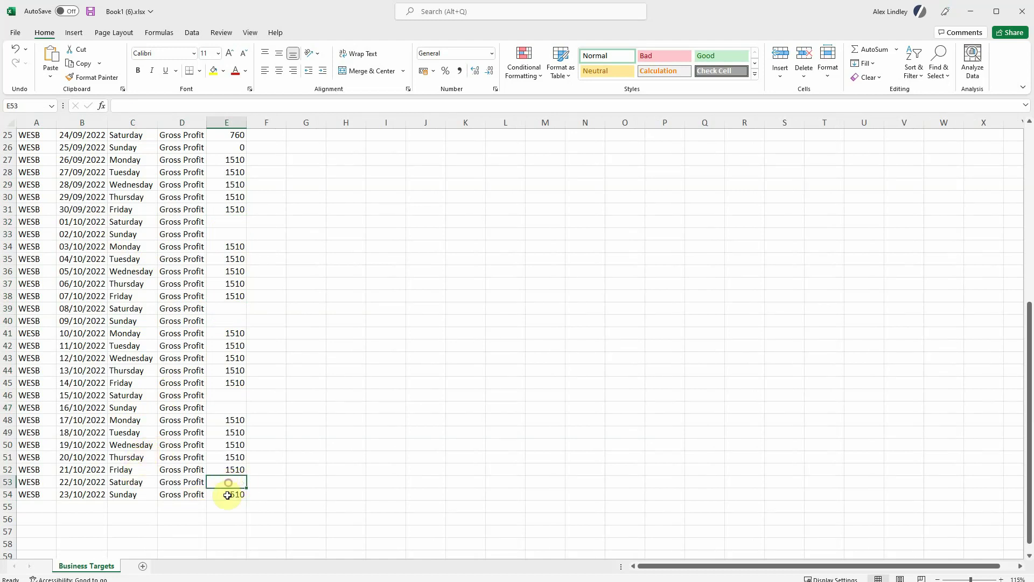
{"action": "left_click", "coordinate": [229, 494]}
{"action": "key", "text": "Delete"}
{"action": "left_click", "coordinate": [306, 422]}
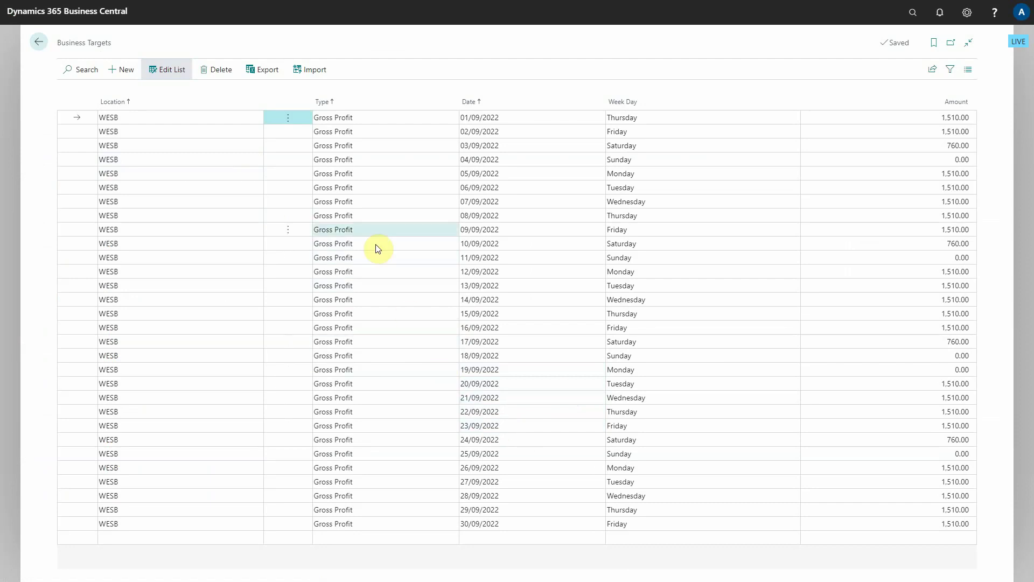
{"action": "left_click", "coordinate": [306, 70]}
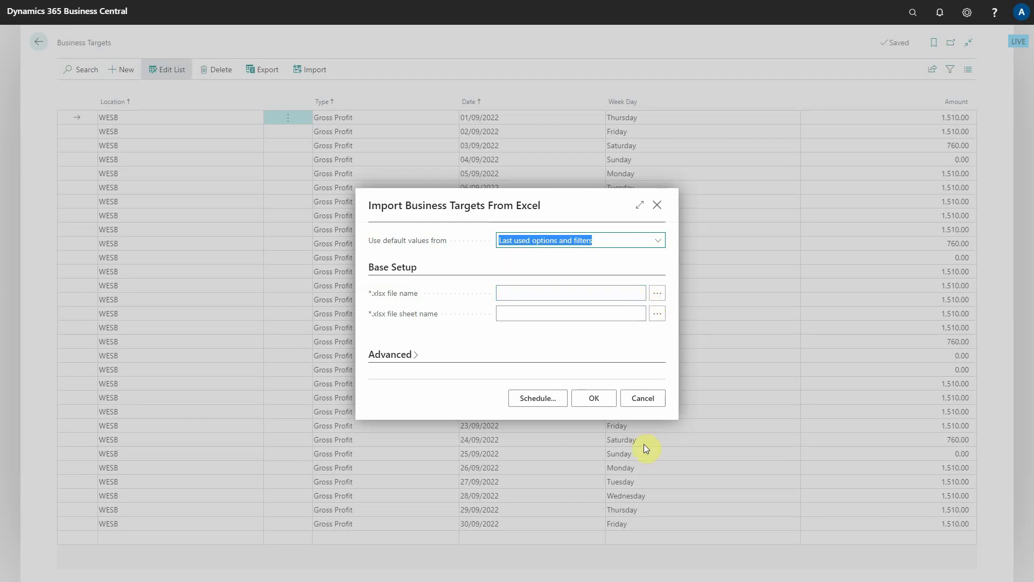
{"action": "left_click", "coordinate": [646, 398]}
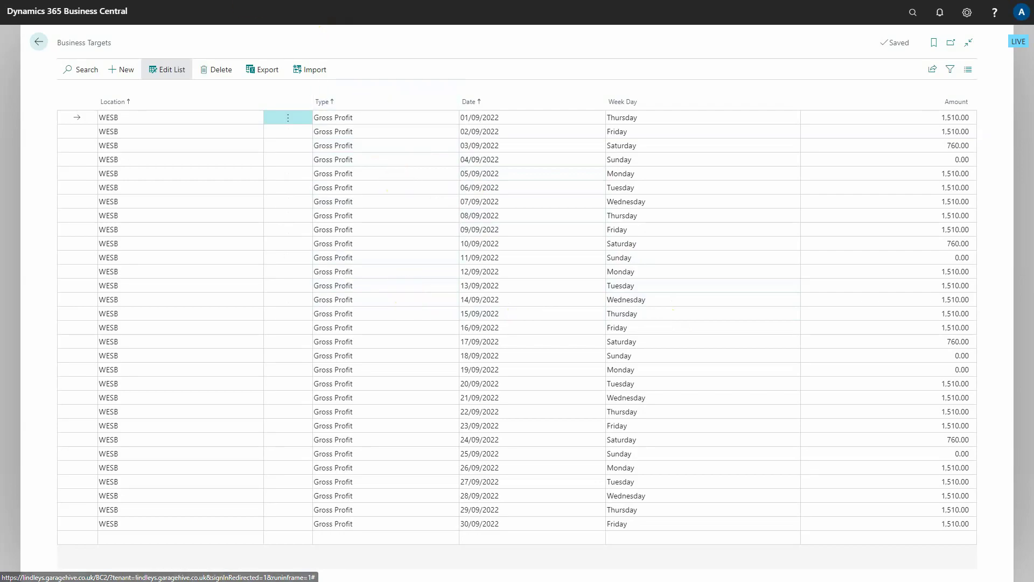
- View West Bridgford's accumulated gross profit of 29.9K against the 24.9K target in Power BI Finance
{"action": "left_click", "coordinate": [339, 1]}
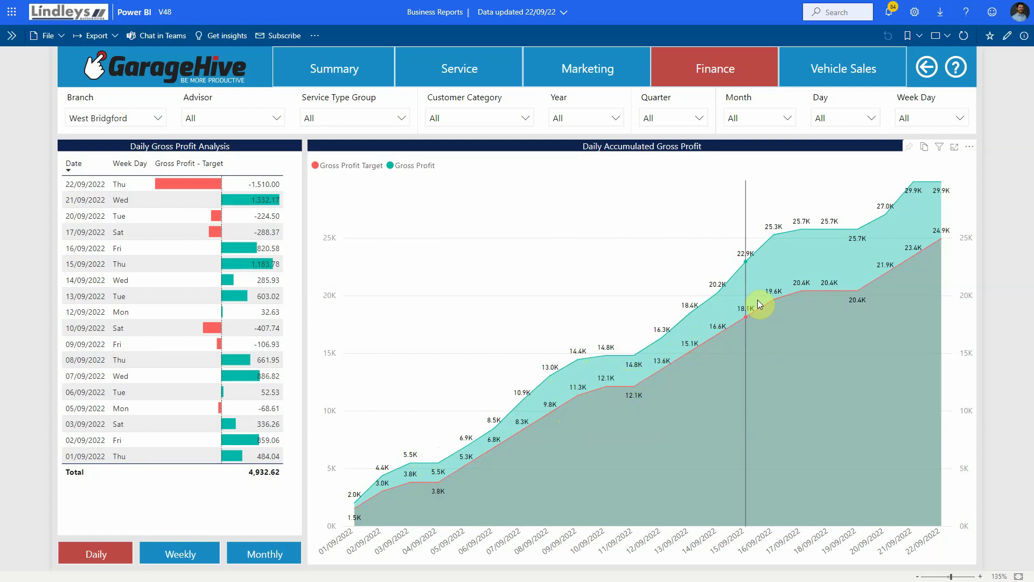
{"action": "mouse_move", "coordinate": [797, 282]}
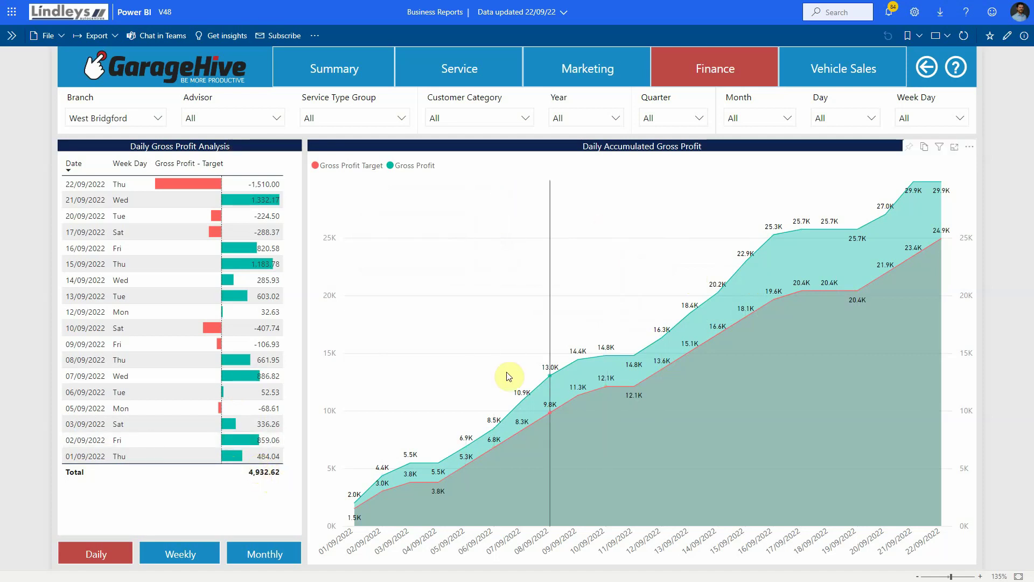
{"action": "mouse_move", "coordinate": [941, 229]}
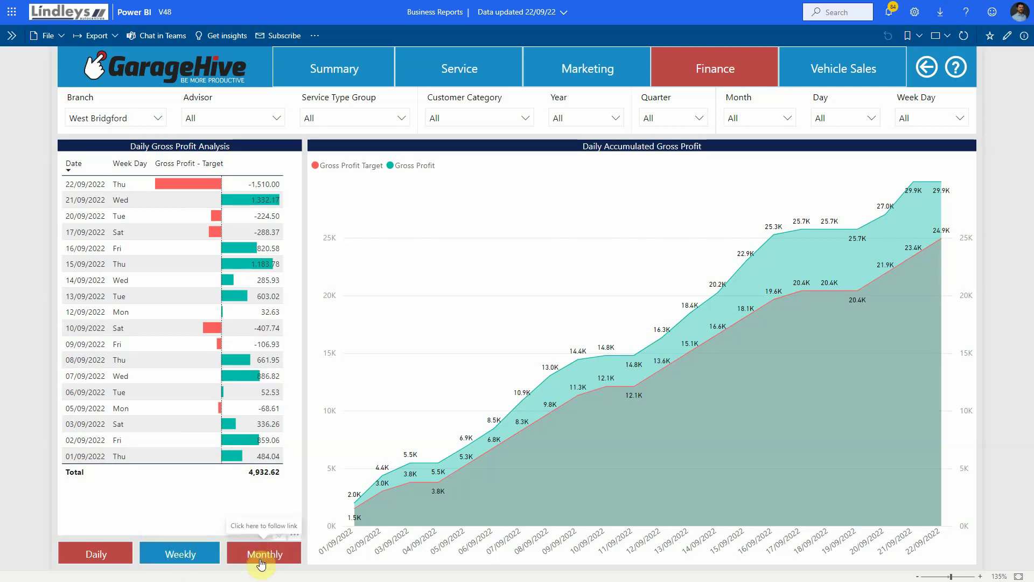
{"action": "left_click", "coordinate": [108, 118]}
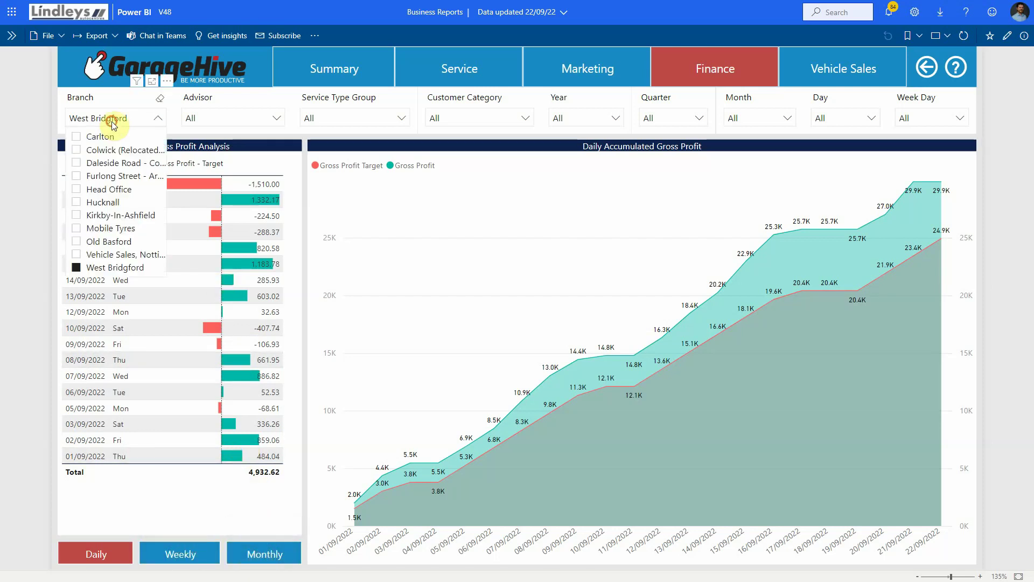
{"action": "left_click", "coordinate": [141, 119]}
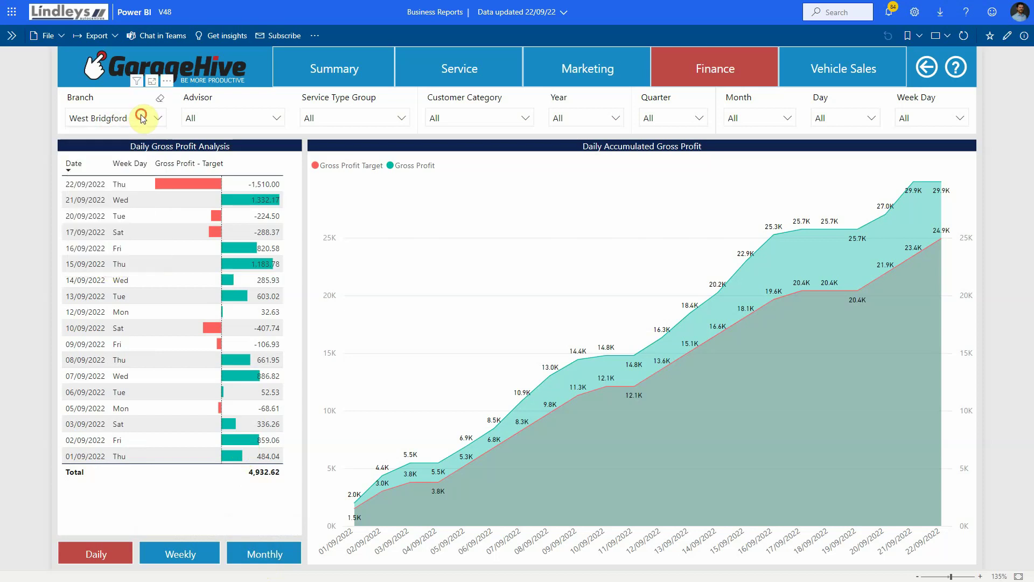